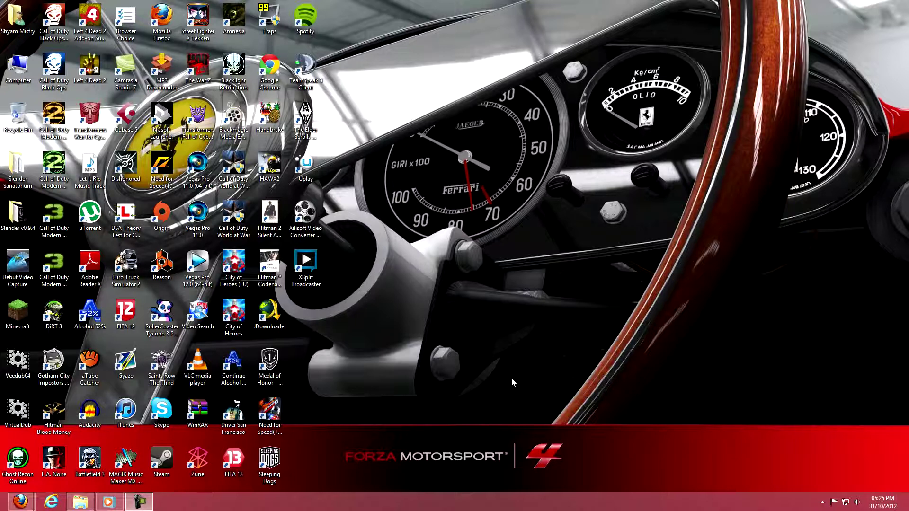
Switch from the desktop to the Windows 8 Start screen with the Windows key.
key("super")
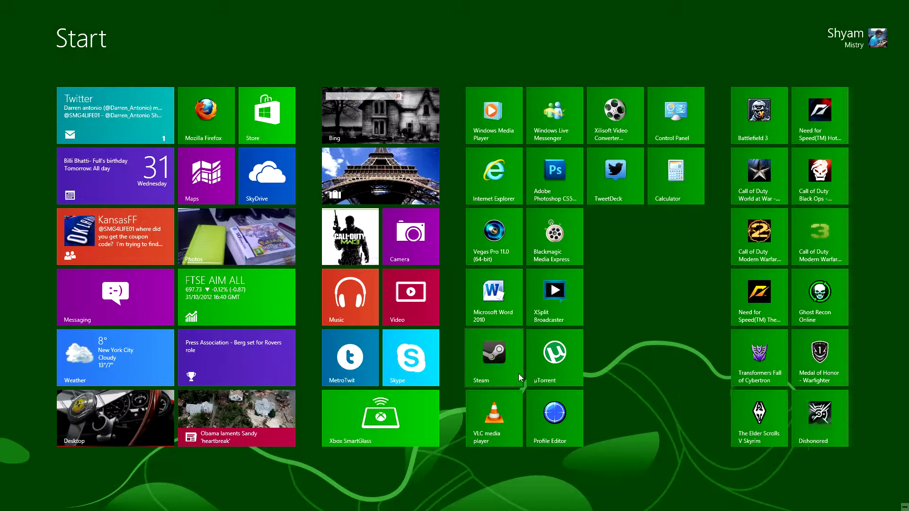
Search 'movie' on the Start screen, launch Movie Maker maximized, and start adding videos.
type("wind")
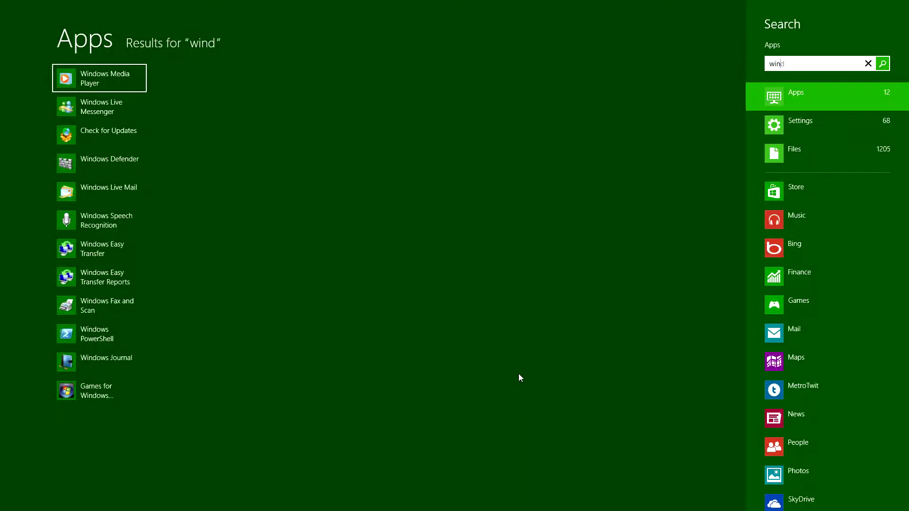
key("BackSpace")
key("BackSpace")
key("BackSpace")
key("BackSpace")
type("movie")
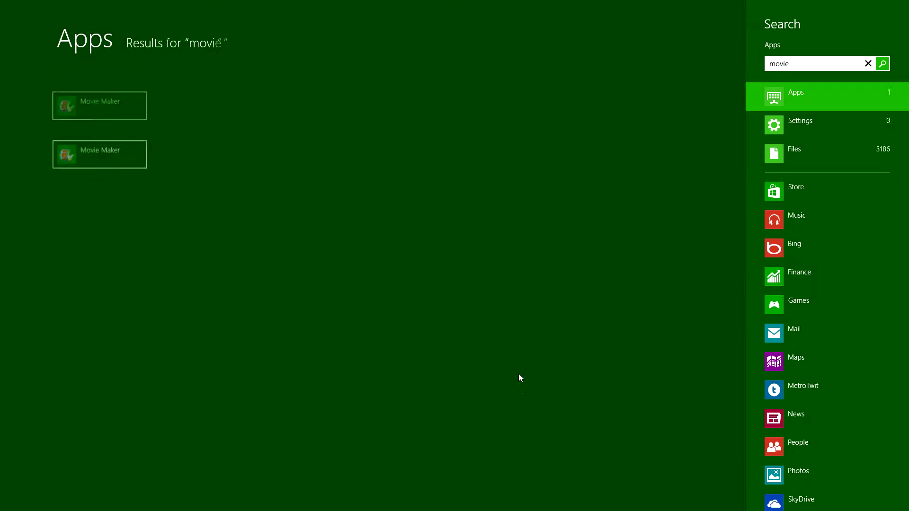
key("Return")
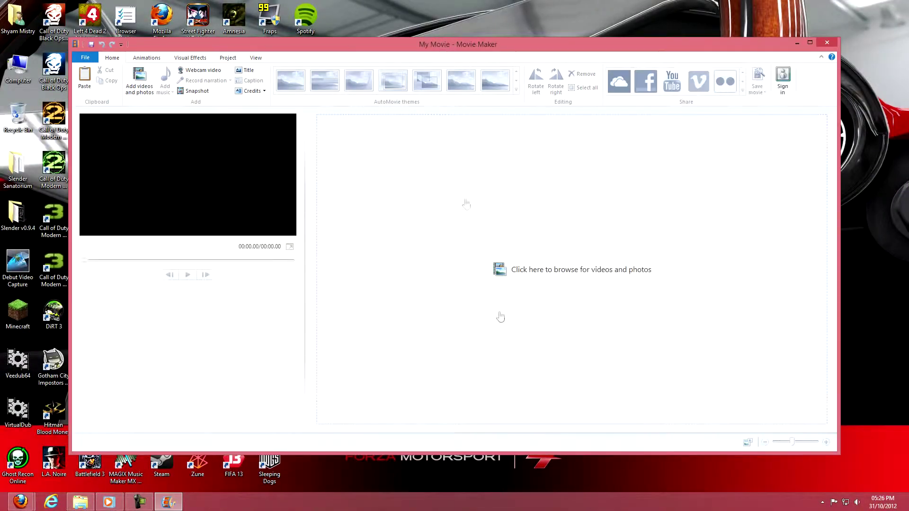
double_click(408, 46)
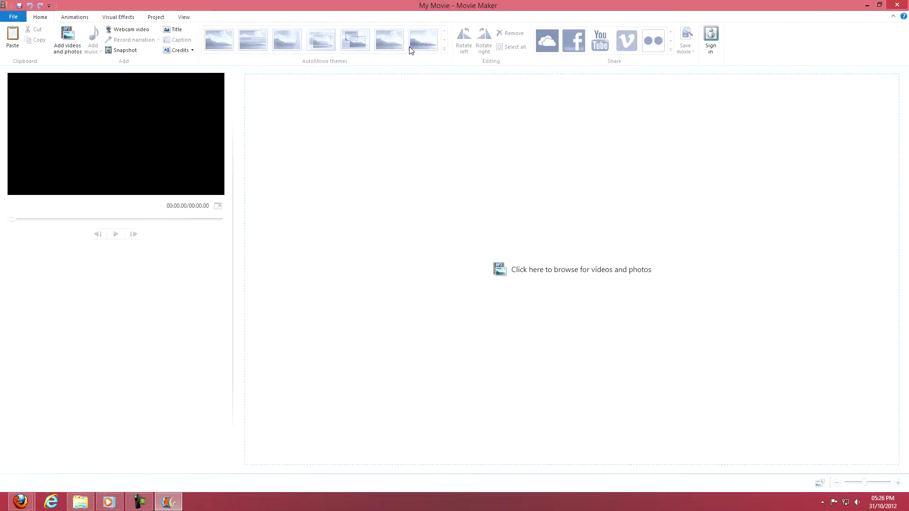
left_click(77, 48)
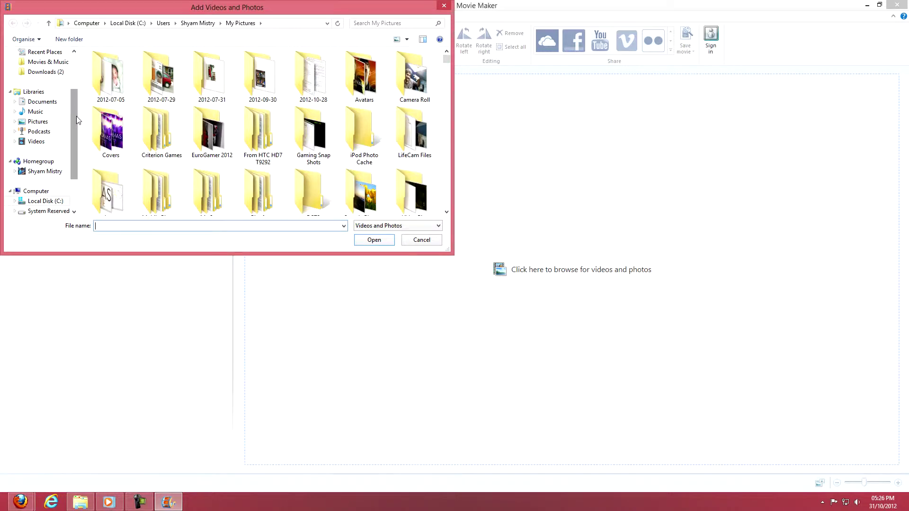
Import the Untitled 02 video from My Videos > Black Magic into the project.
scroll(75, 115, "up", 2)
left_click(53, 75)
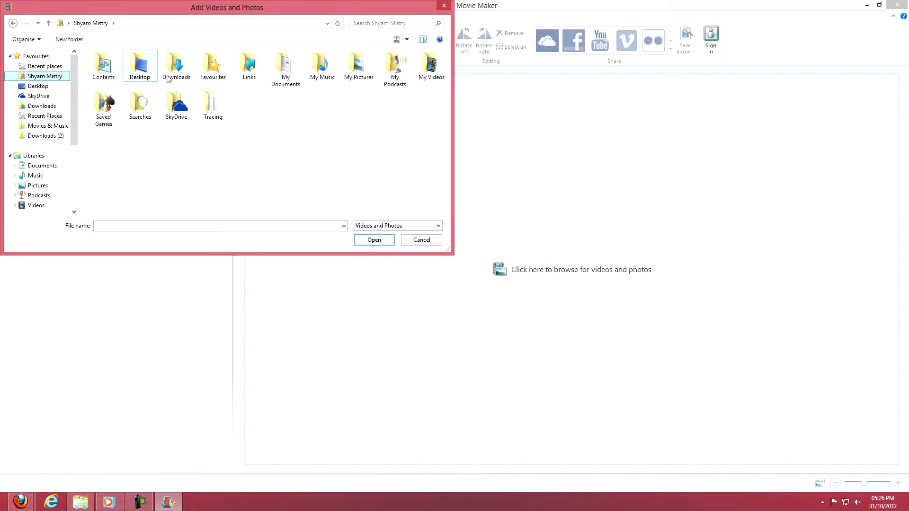
double_click(428, 71)
double_click(115, 80)
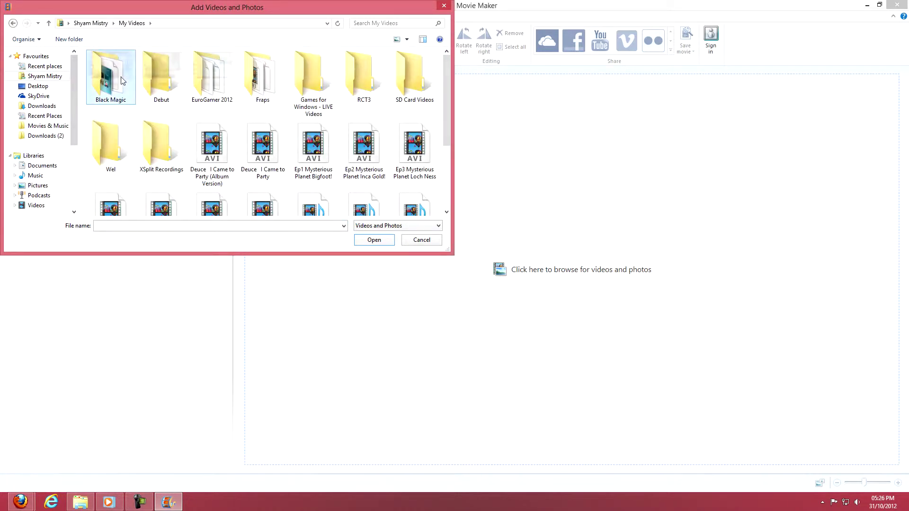
left_click(145, 66)
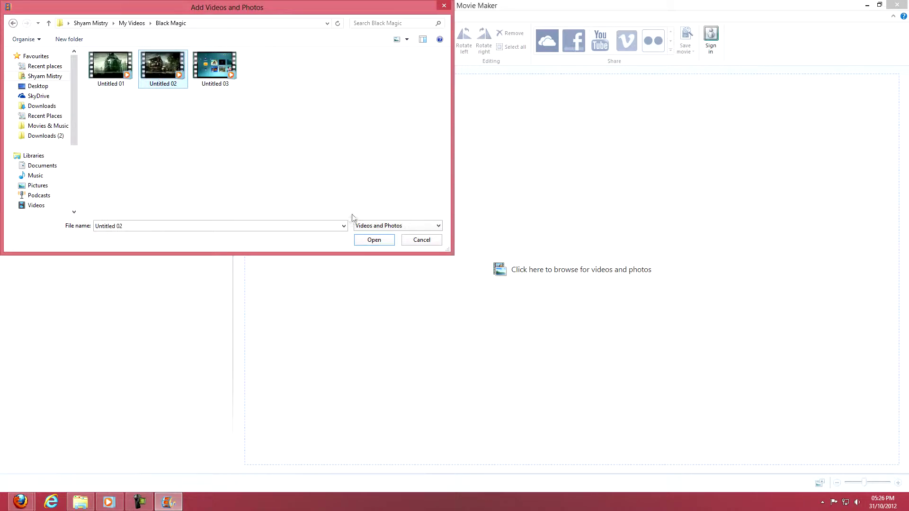
left_click(373, 240)
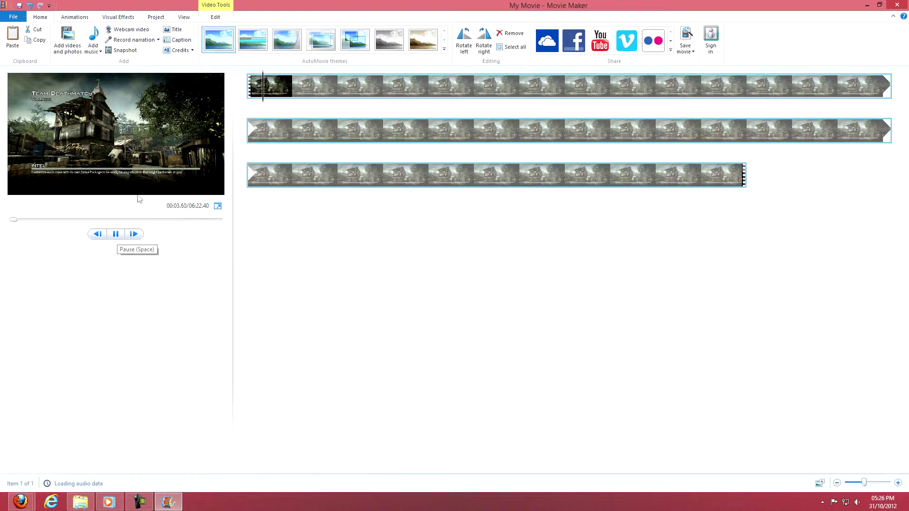
Pause the gameplay clip preview at 00:10.53.
left_click(119, 238)
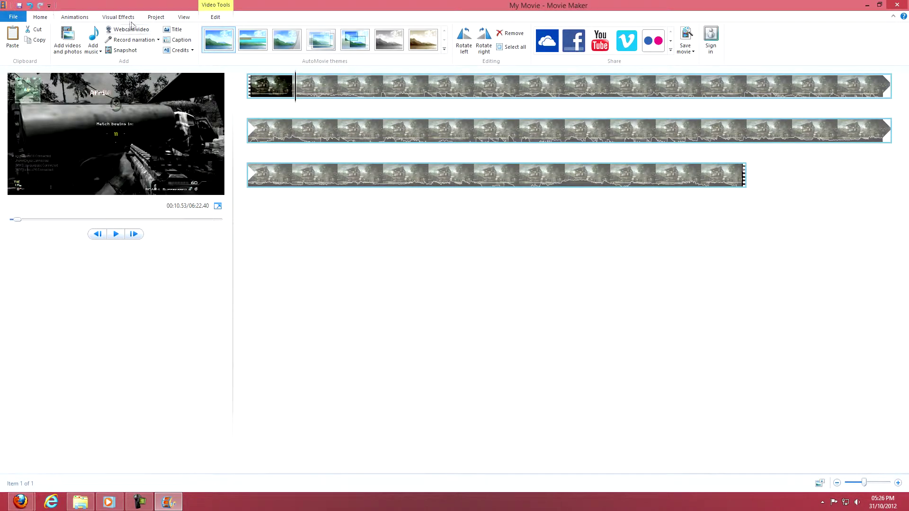
Browse the Animations, Visual Effects and Project tabs, then show the Video Tools Edit options.
left_click(79, 19)
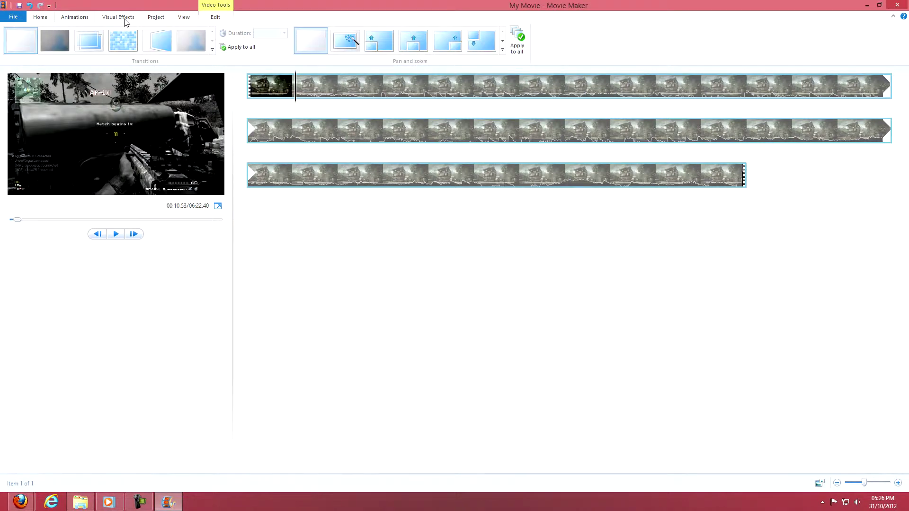
left_click(125, 19)
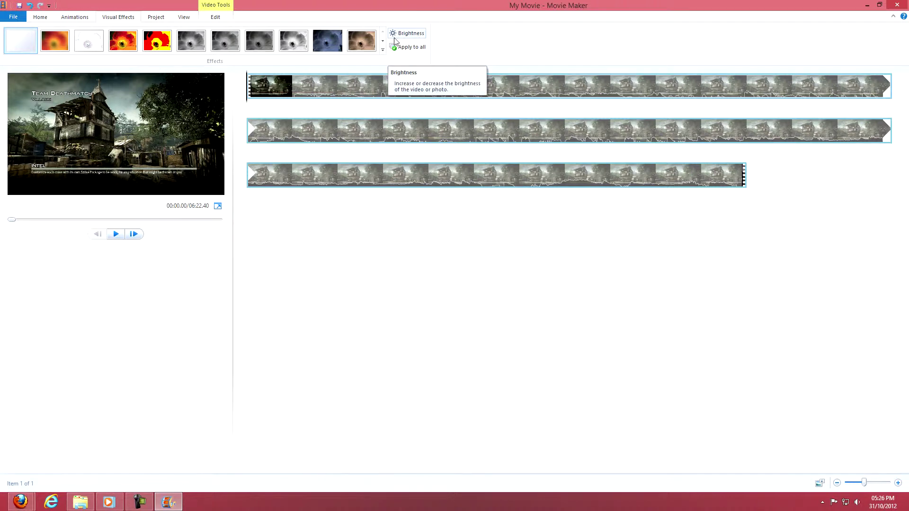
left_click(382, 42)
left_click(382, 45)
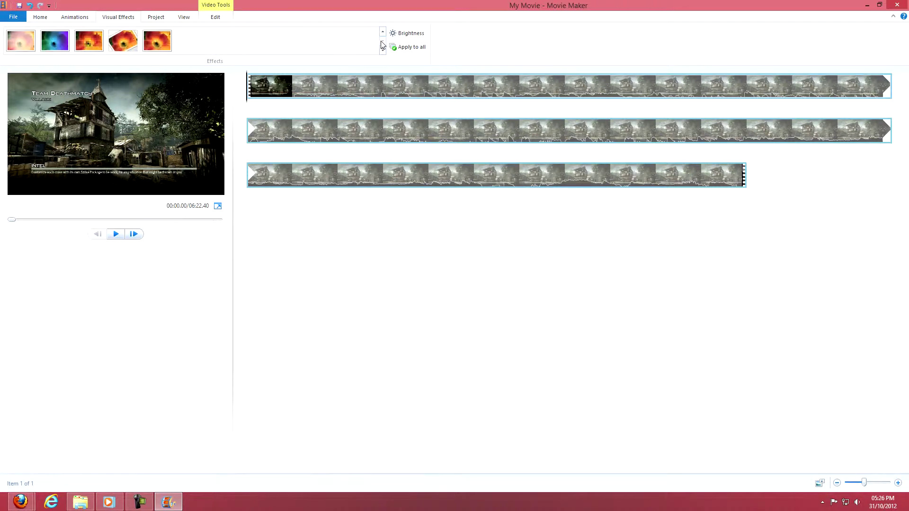
left_click(157, 18)
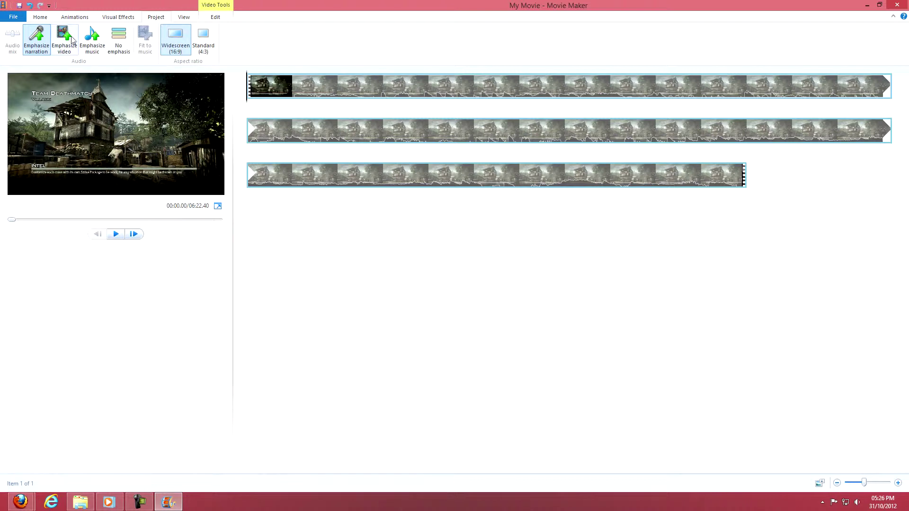
left_click(218, 18)
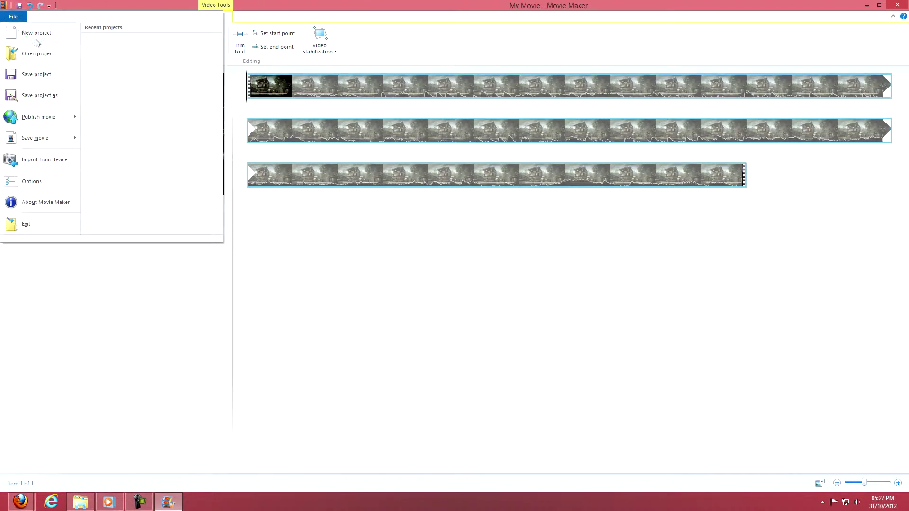
Choose Create custom setting from the Save movie list.
mouse_move(46, 135)
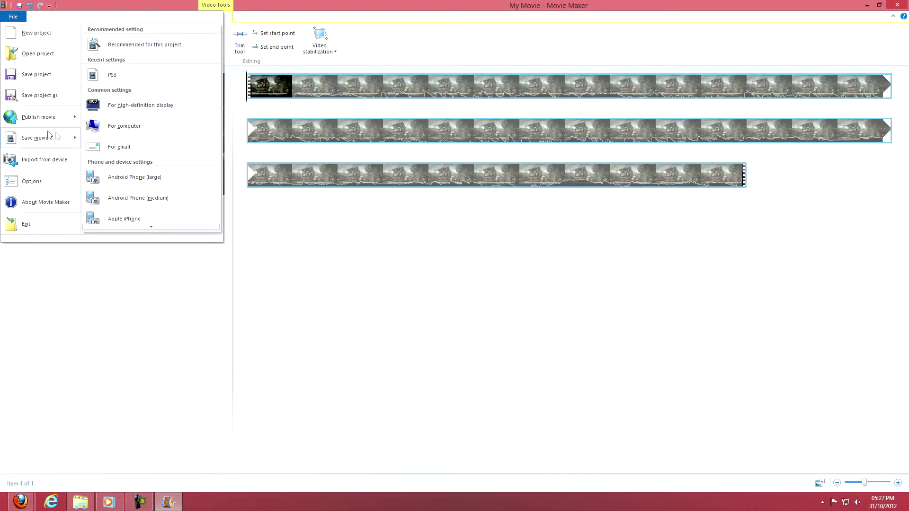
scroll(183, 162, "down", 5)
scroll(176, 176, "up", 5)
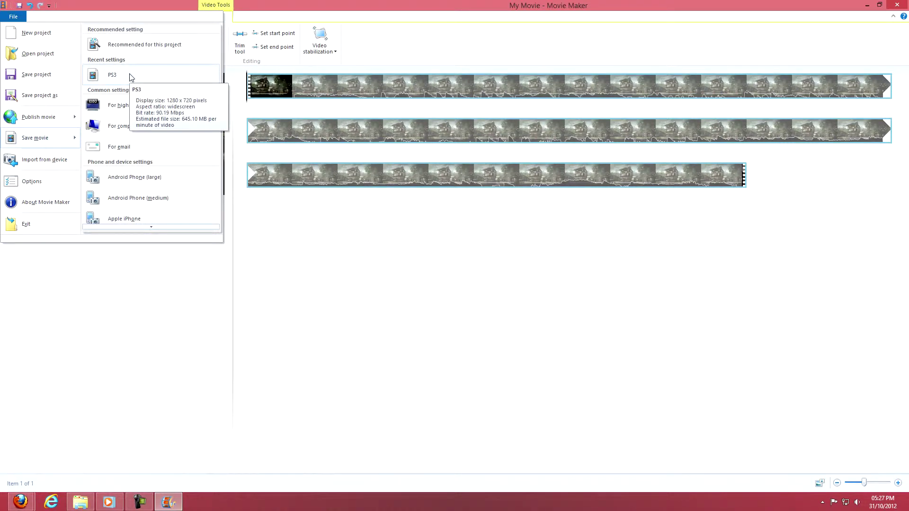
scroll(132, 83, "down", 8)
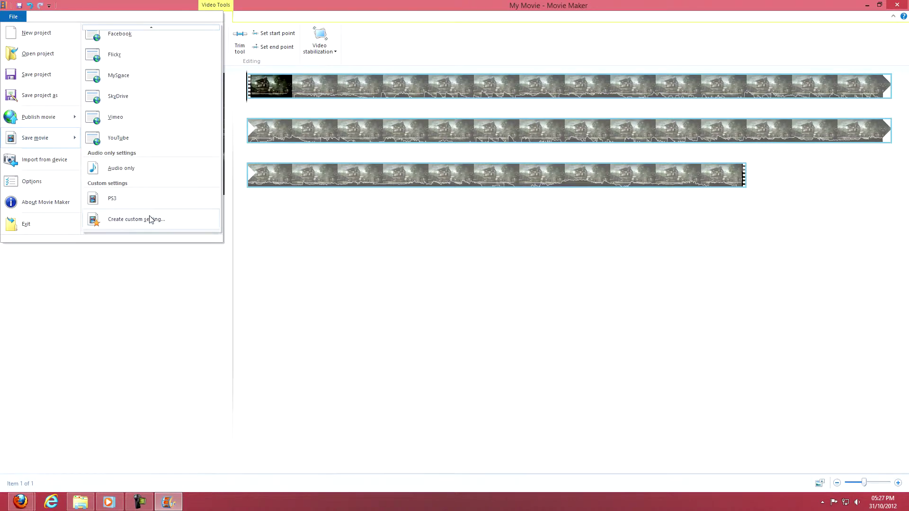
left_click(150, 219)
Keep <New> as the setting and change the frame rate from 29.97 to 59.94 fps.
left_click(518, 161)
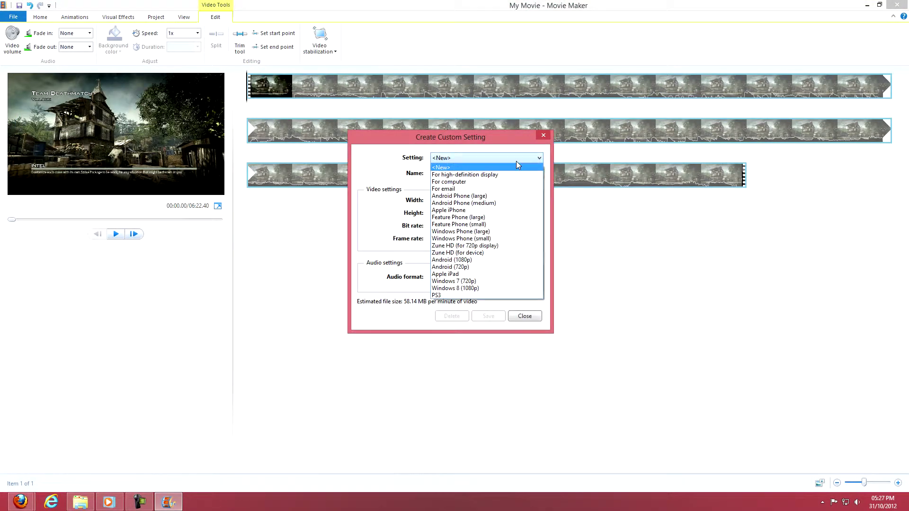
left_click(516, 161)
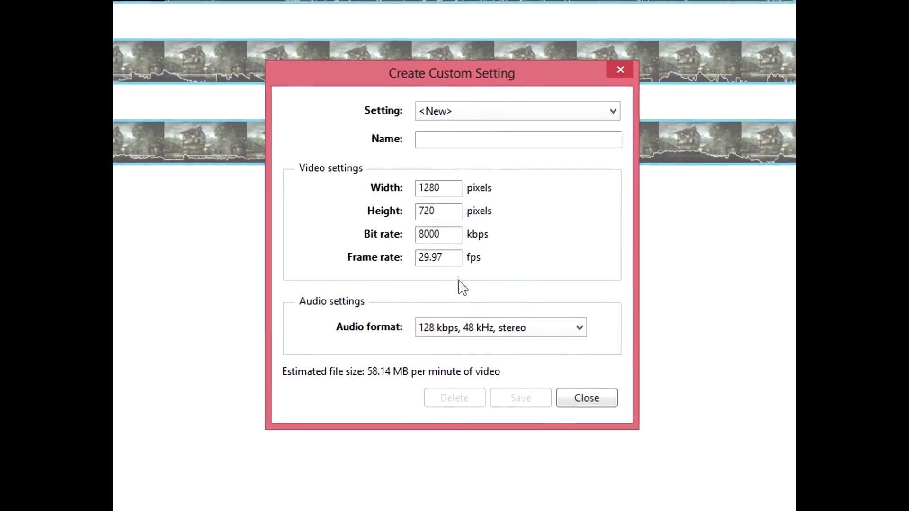
left_click_drag(447, 256, 291, 258)
type("59.96")
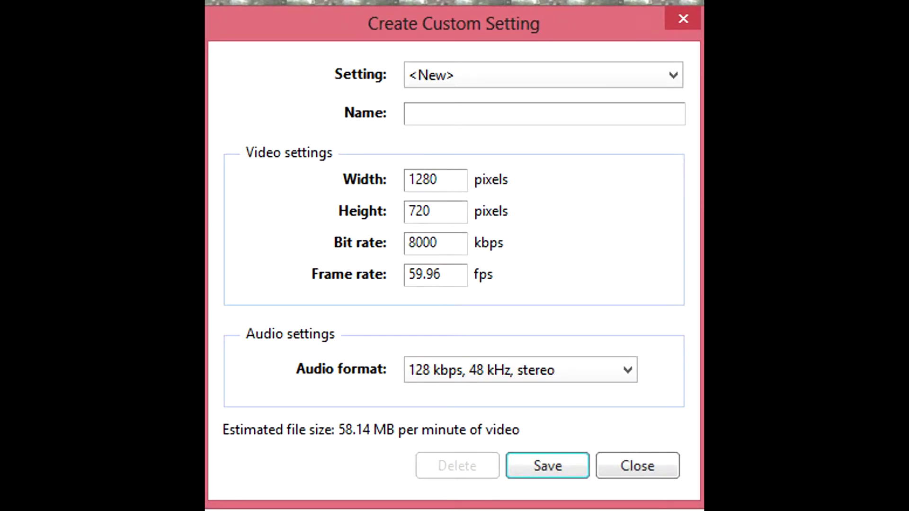
key("BackSpace")
type("4")
Set the audio format to 192 kbps, 48 kHz, stereo, leaving the preset on <New>.
left_click(478, 372)
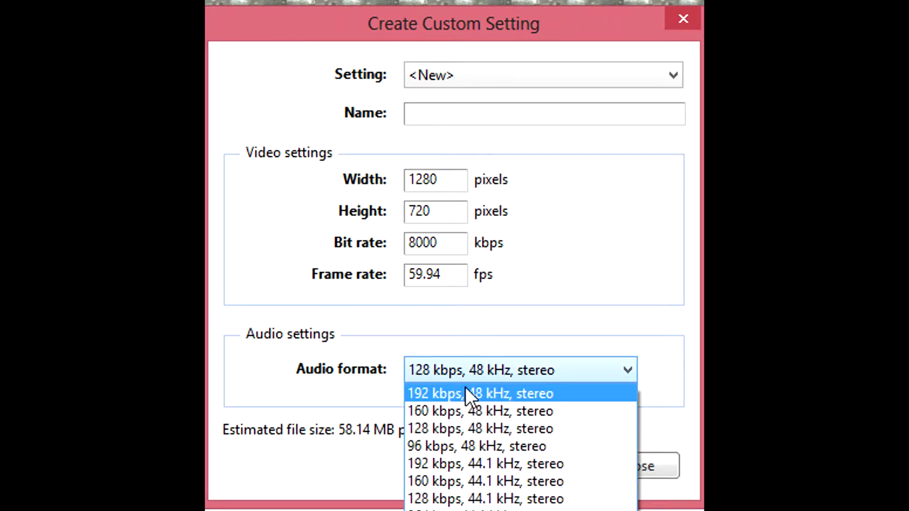
left_click(465, 392)
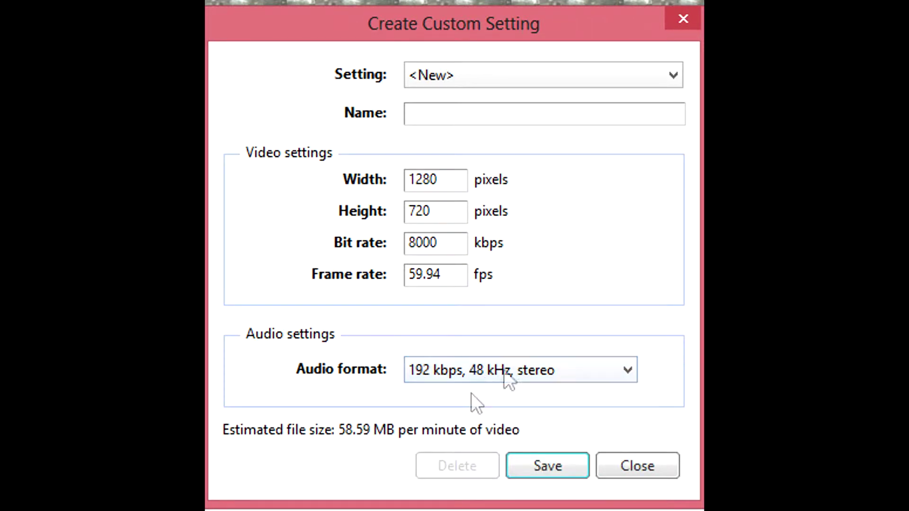
left_click(623, 84)
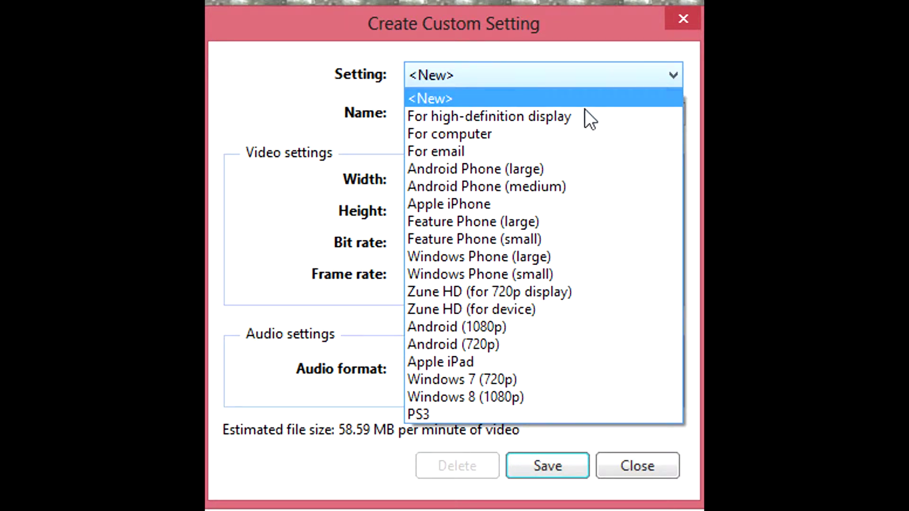
left_click(265, 242)
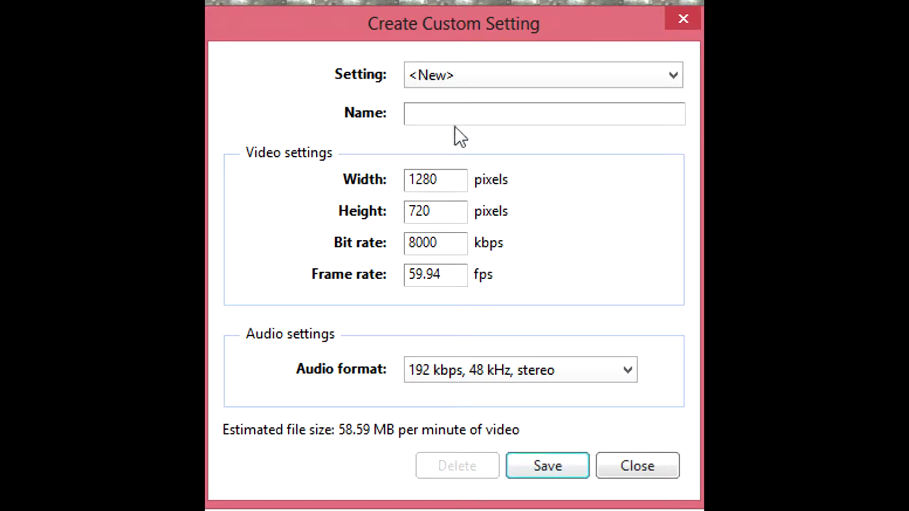
left_click(453, 105)
Name the custom setting ICEY.
type("141")
key("BackSpace")
key("BackSpace")
key("BackSpace")
type("ICY")
key("BackSpace")
type("WY")
key("BackSpace")
key("BackSpace")
type("EY")
Change the bit rate from 8000 to 135000 kbps.
left_click_drag(460, 241, 282, 220)
key("BackSpace")
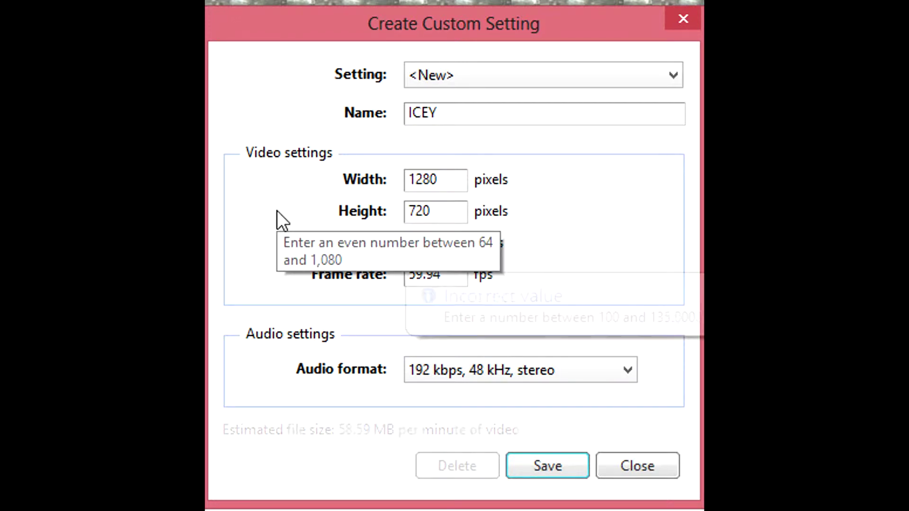
type("16")
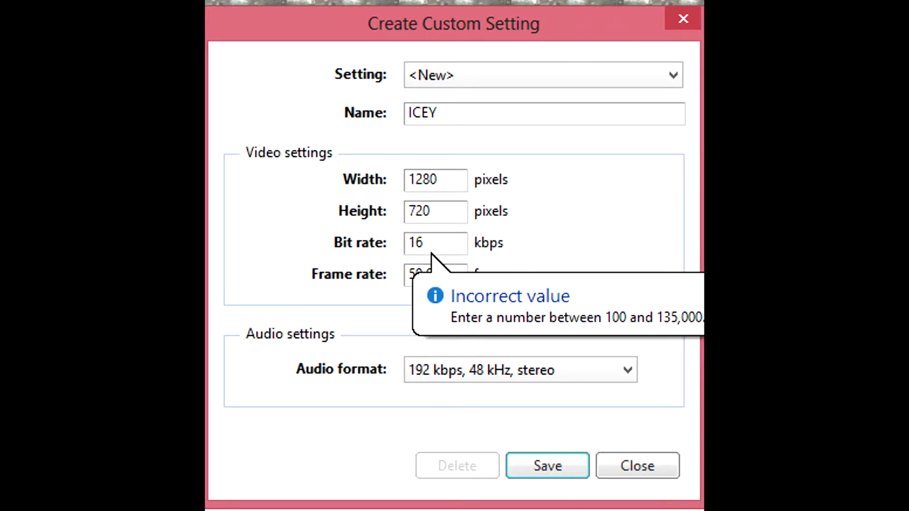
type("0000")
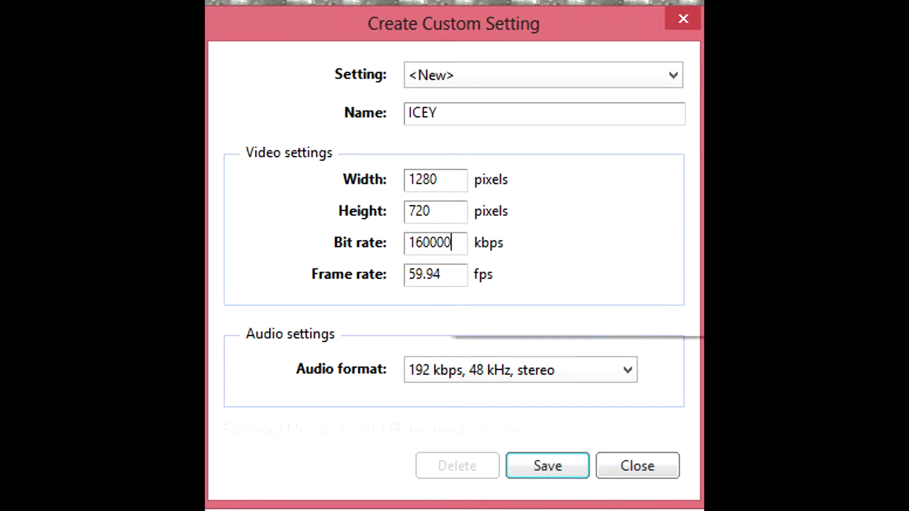
key("BackSpace")
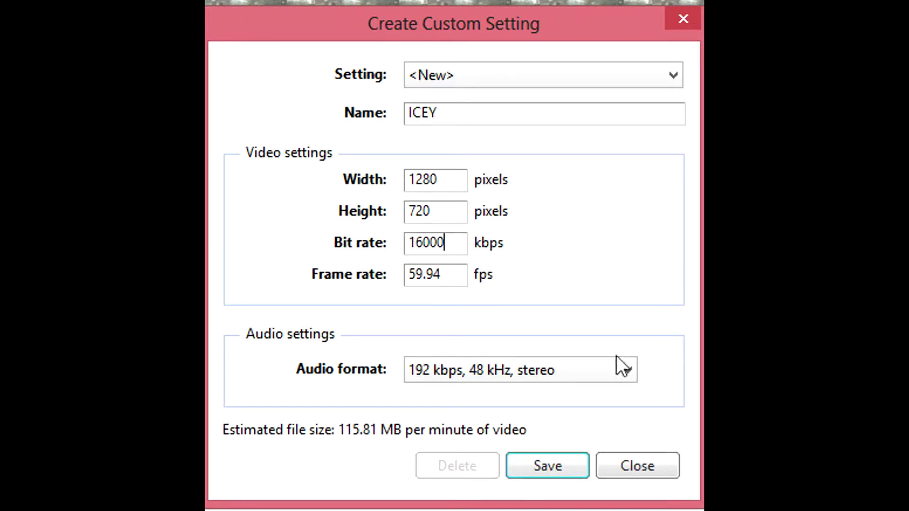
left_click_drag(452, 235, 296, 227)
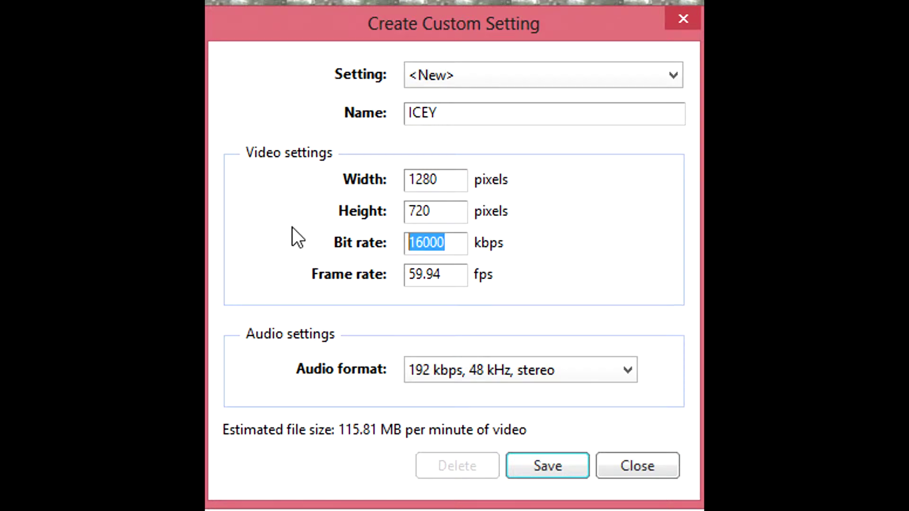
type("13")
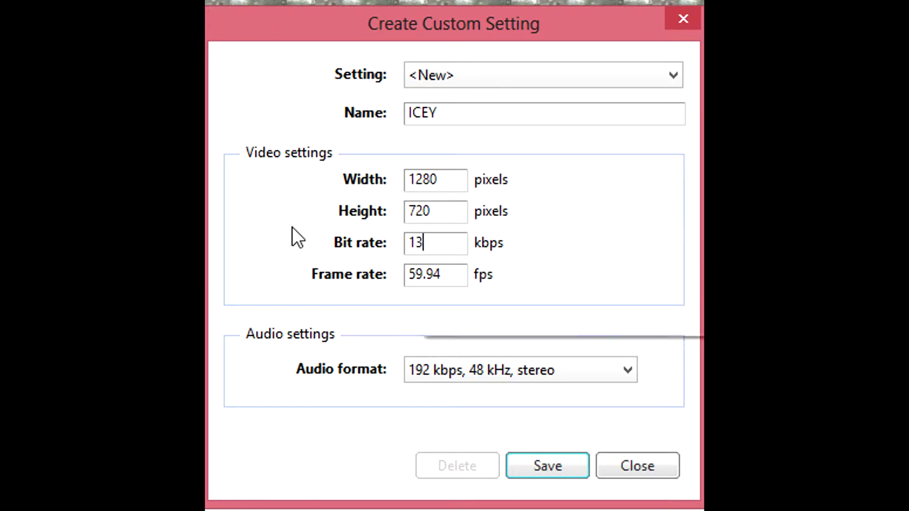
type("5000")
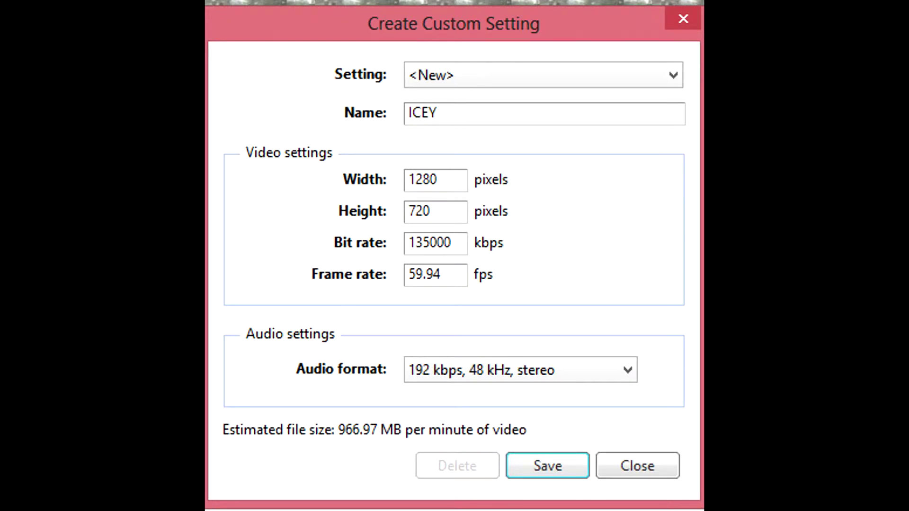
type("0")
key("BackSpace")
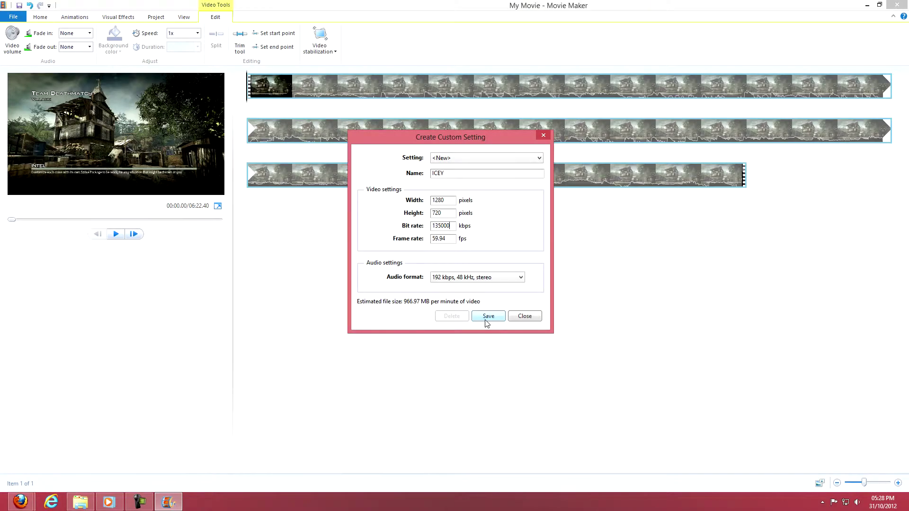
Save the ICEY setting file and close the custom setting editor.
left_click(487, 316)
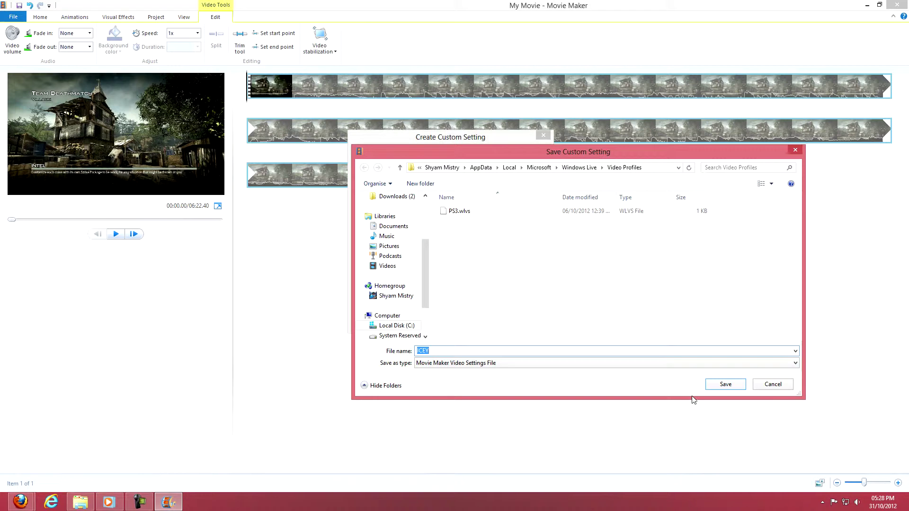
left_click(724, 385)
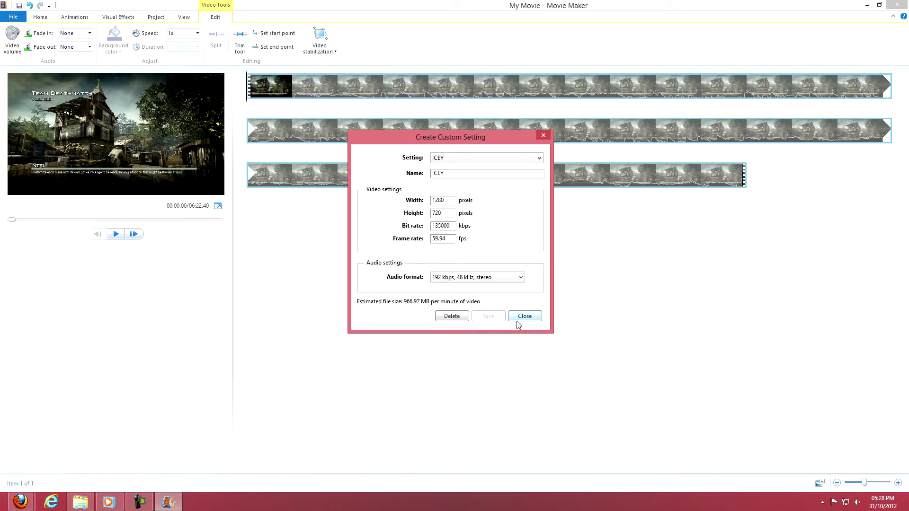
left_click(525, 316)
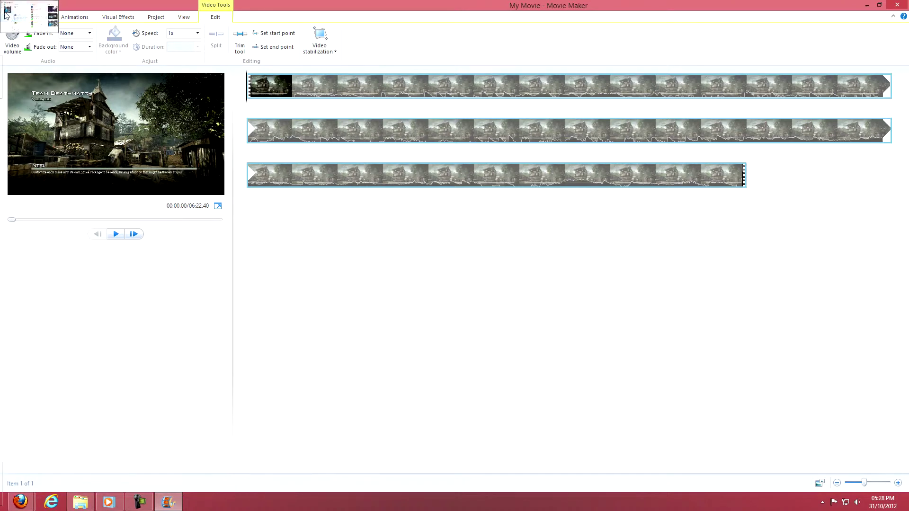
Start saving the movie to the Desktop with the ICEY setting, then cancel the render.
left_click(7, 17)
mouse_move(39, 147)
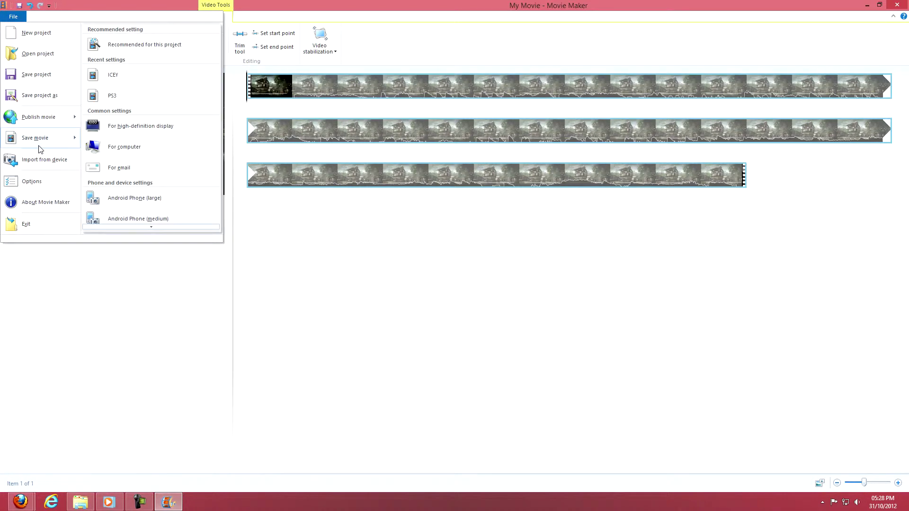
left_click(130, 77)
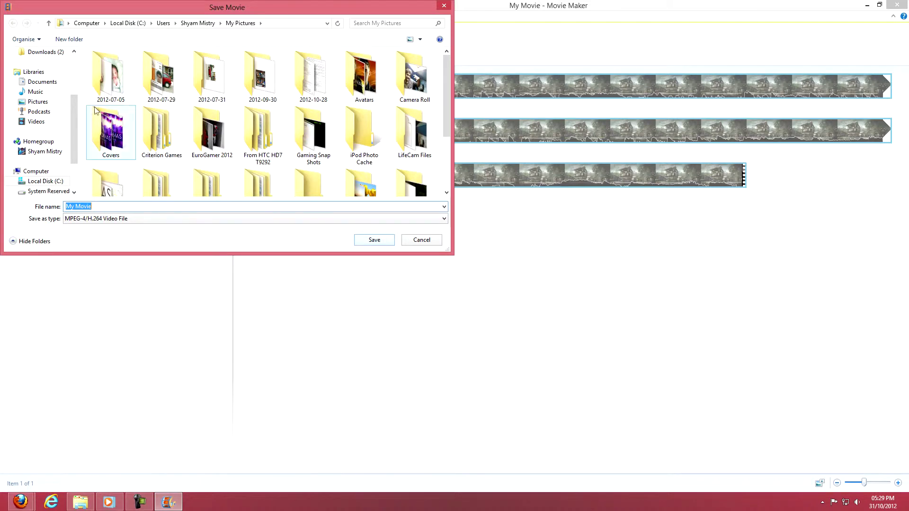
scroll(57, 118, "up", 3)
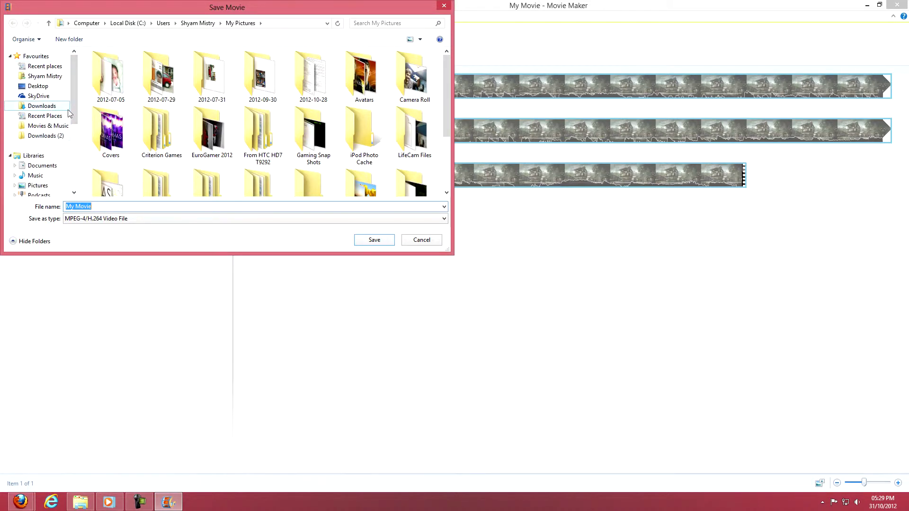
mouse_move(72, 112)
left_mouse_down()
mouse_move(78, 172)
mouse_move(73, 105)
left_mouse_up()
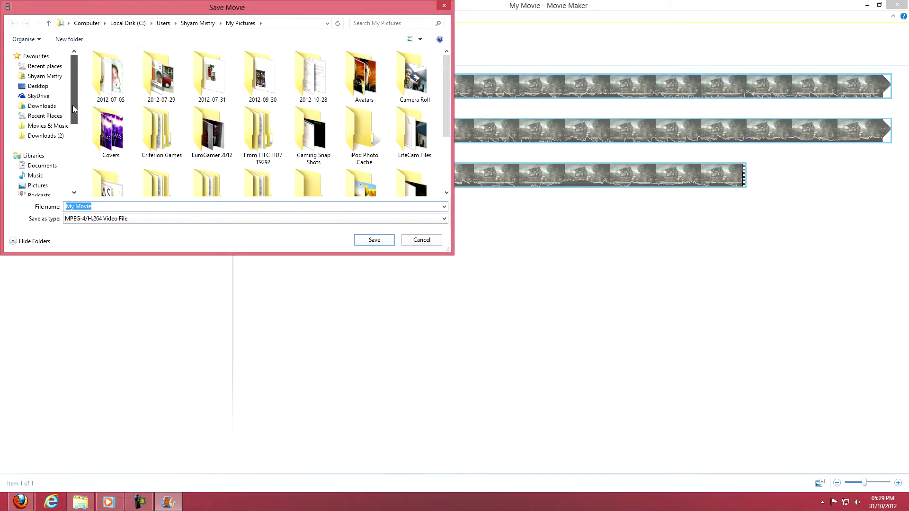
left_click(38, 86)
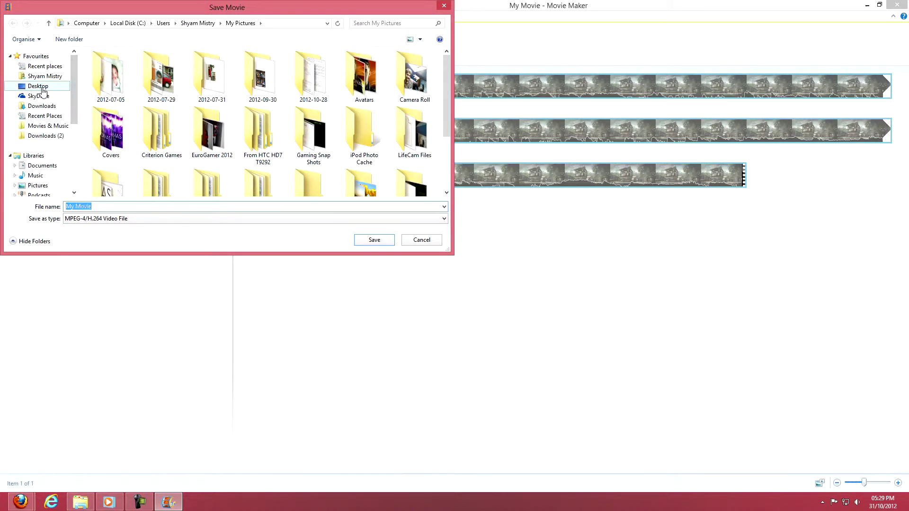
left_click(373, 240)
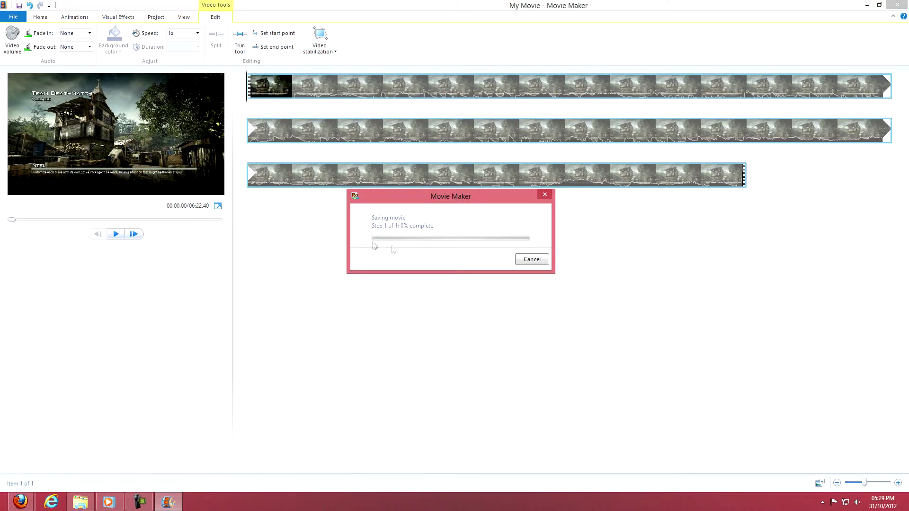
left_click(535, 260)
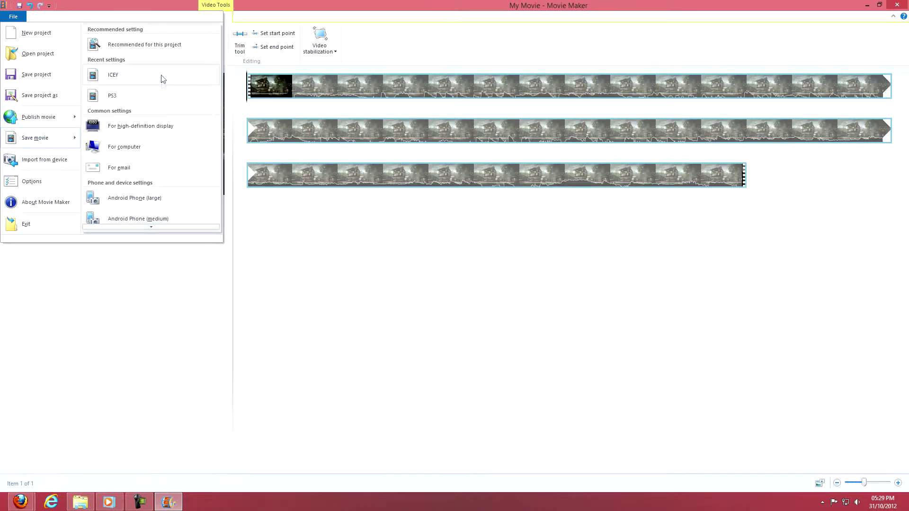
Save the movie to the Desktop as My Movie in MPEG-4/H.264 format.
left_click(128, 74)
left_click(184, 217)
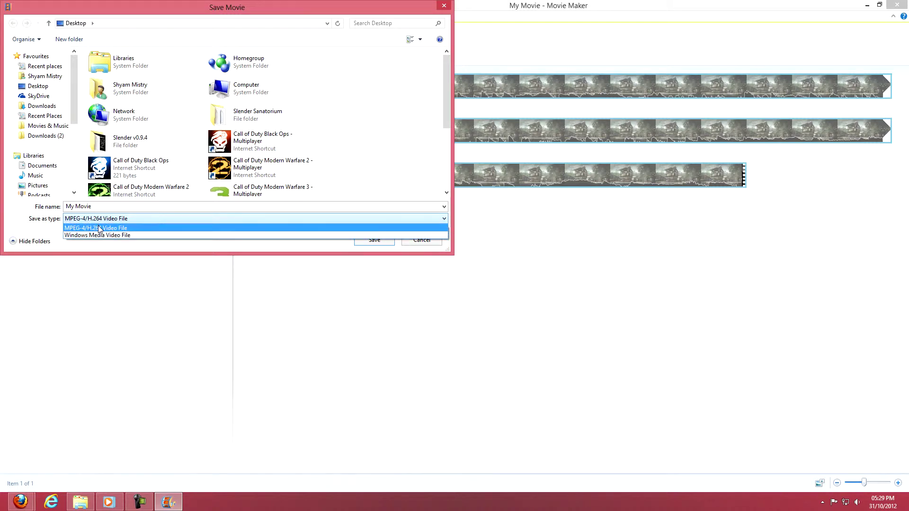
left_click(119, 228)
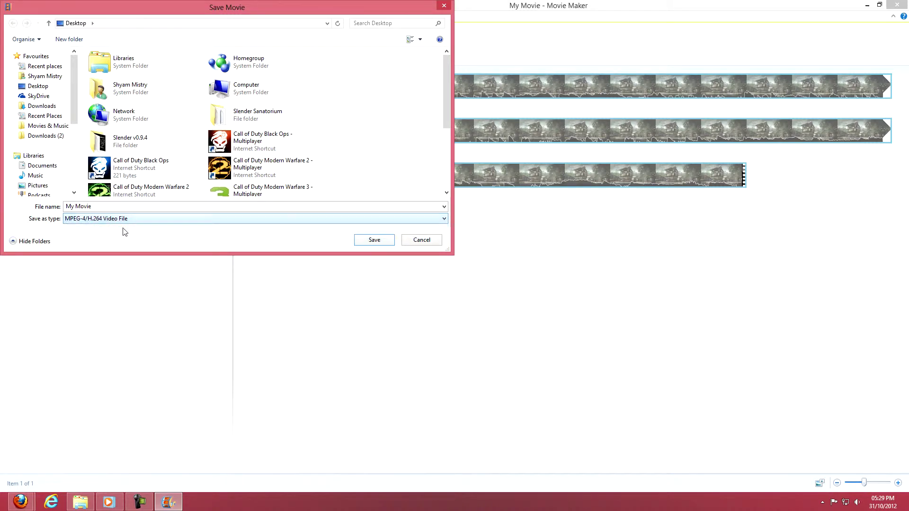
left_click(374, 240)
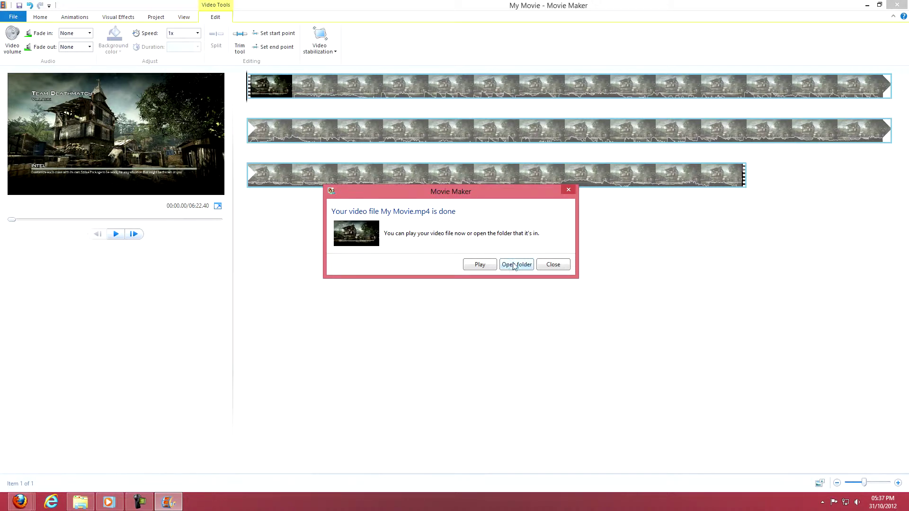
Play the rendered My Movie in Media Player over the project and pause it at 00:41.
left_click(474, 267)
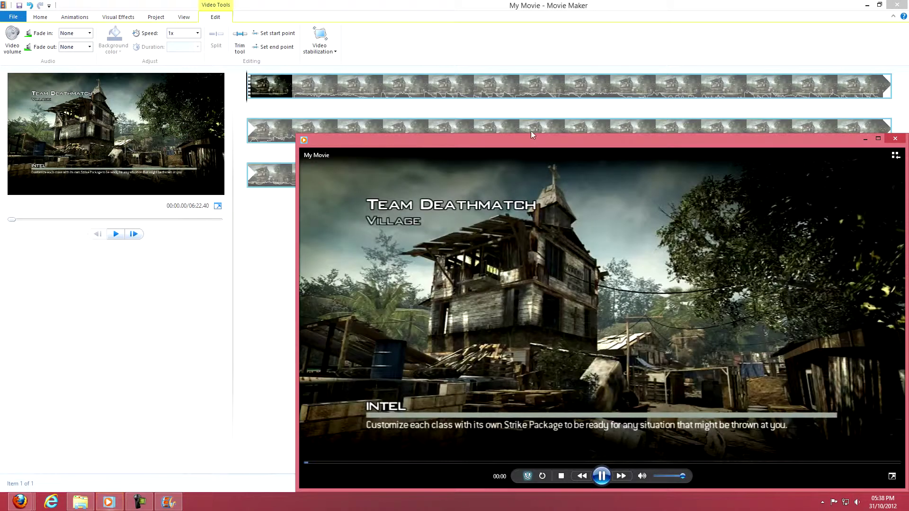
left_click_drag(538, 148, 386, 54)
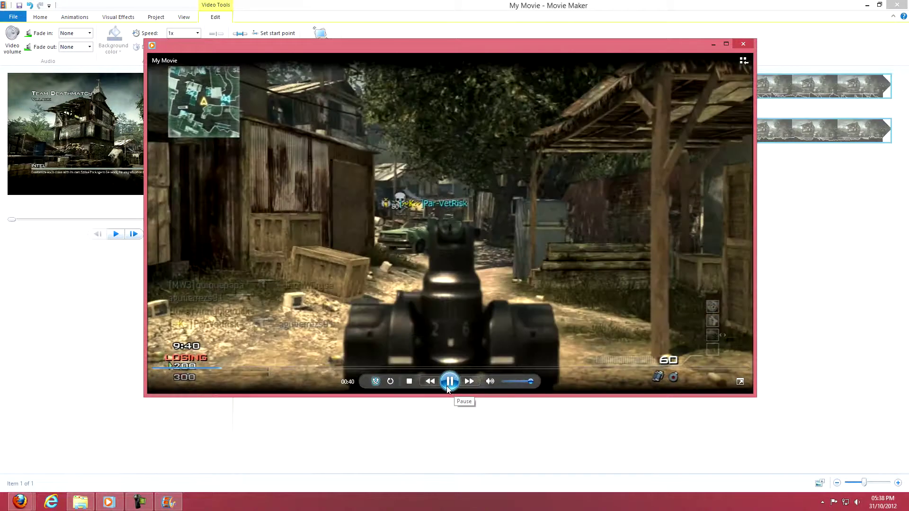
left_click(448, 381)
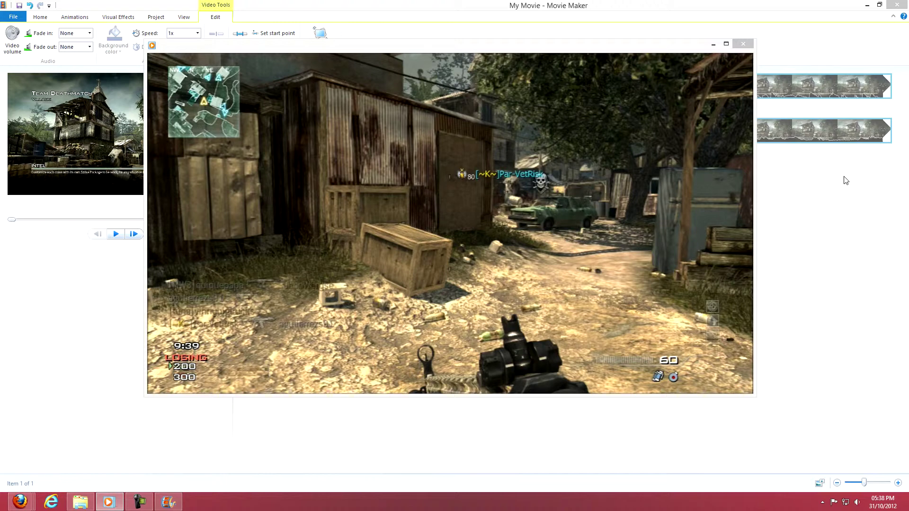
left_click(50, 501)
Close the stray Internet Explorer window and return to the Firefox thread about the 59.975 capture frame rate.
left_click_drag(50, 501, 53, 485)
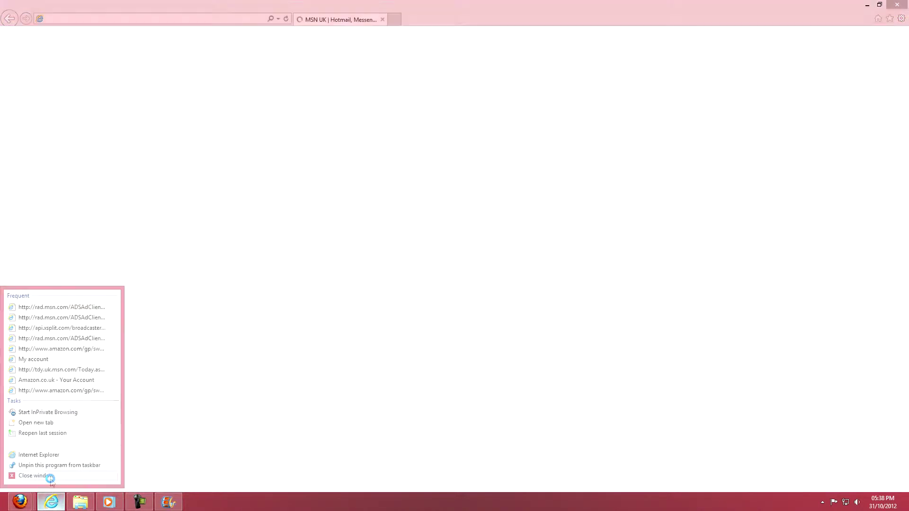
left_click(48, 475)
scroll(469, 220, "down", 4)
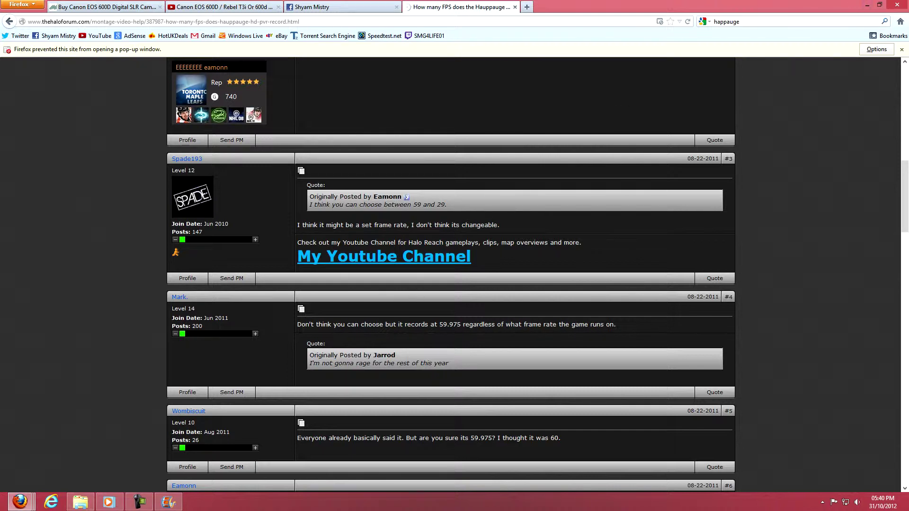
left_click(9, 507)
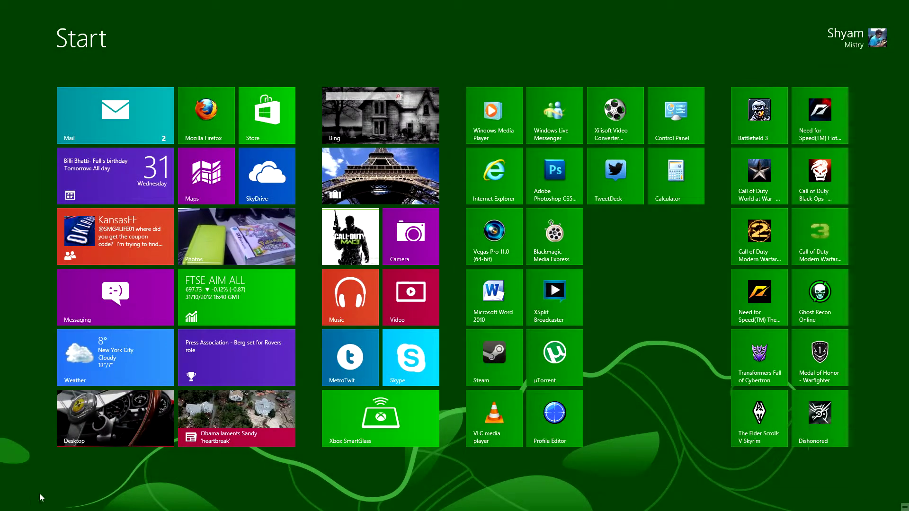
left_click(10, 506)
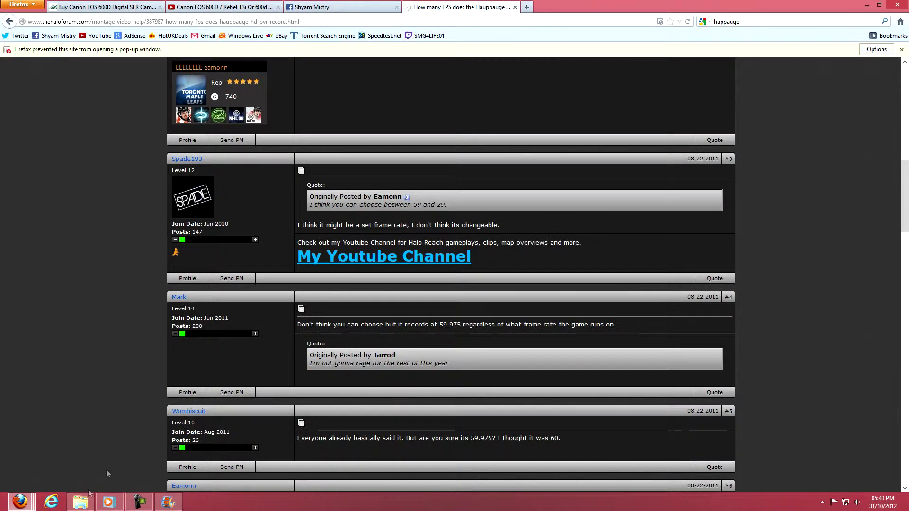
right_click(80, 501)
Check Untitled 02's details in My Videos > Black Magic: 1280×720 at 59 frames/second.
left_click(76, 453)
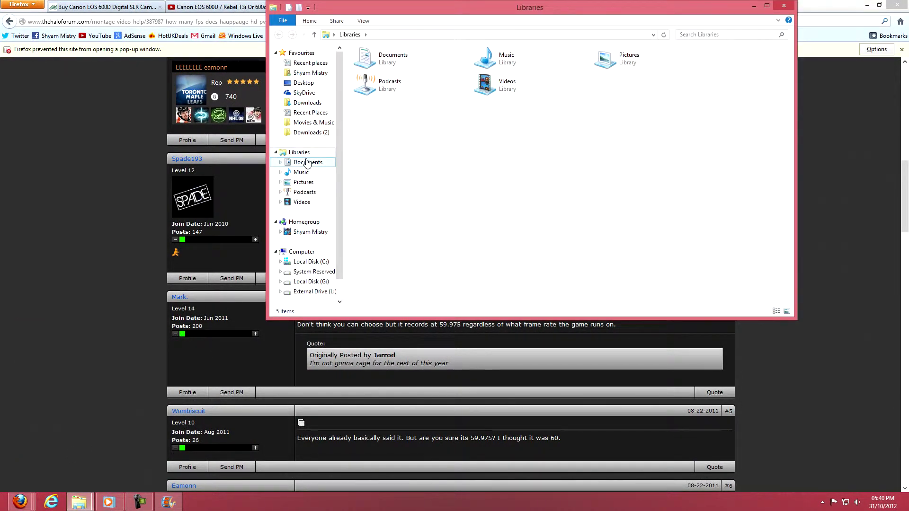
left_click(307, 162)
left_click(307, 73)
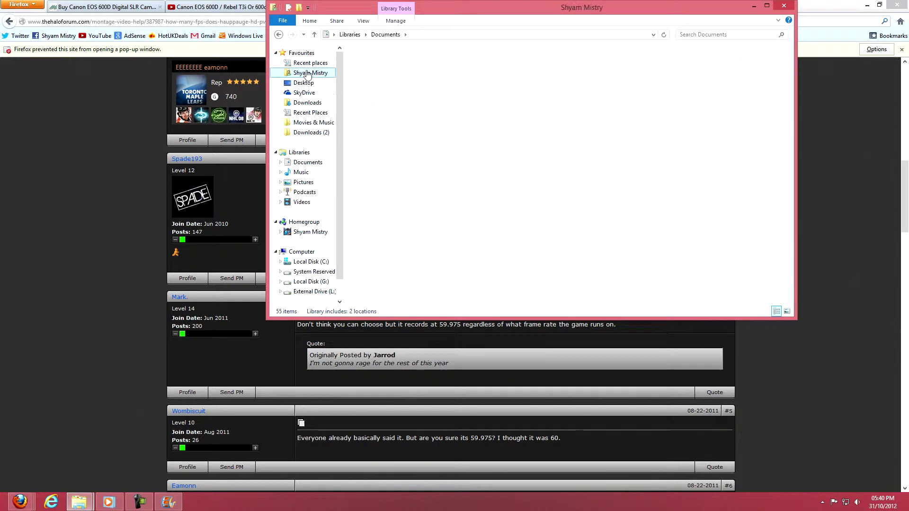
double_click(699, 71)
double_click(366, 93)
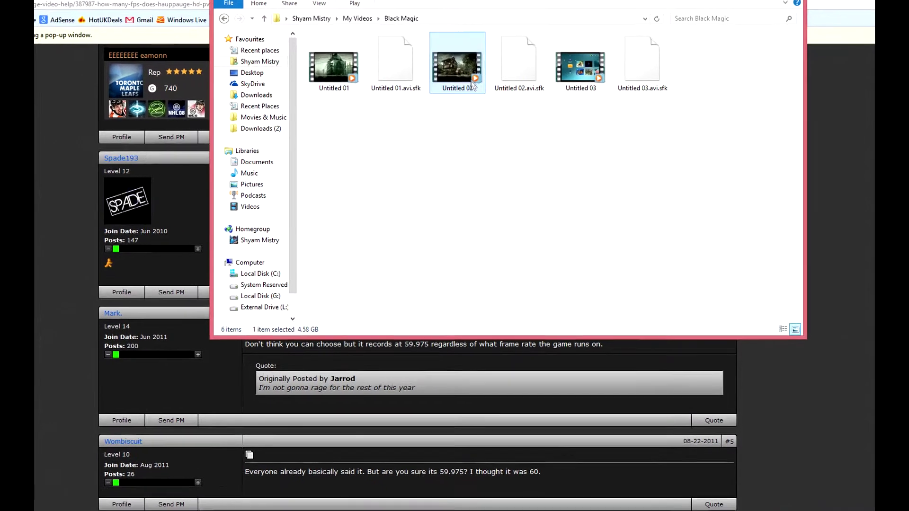
right_click(499, 90)
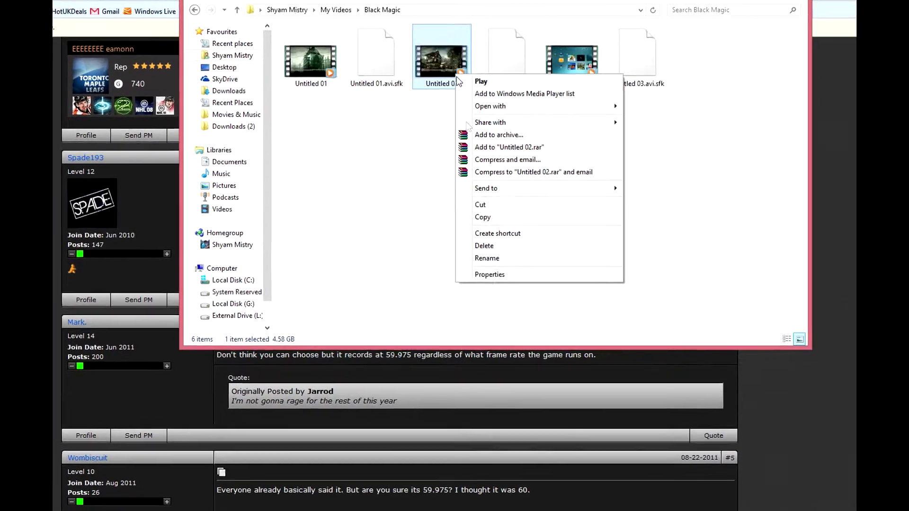
left_click(489, 275)
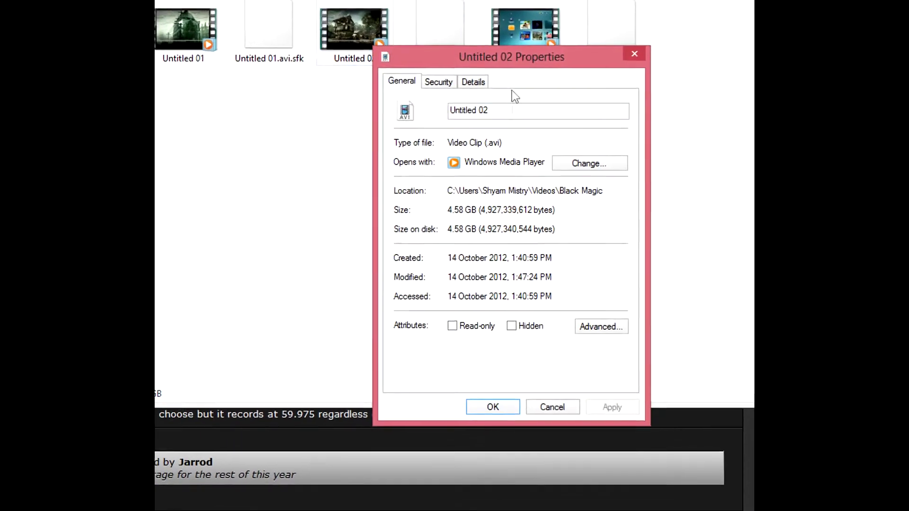
left_click(467, 86)
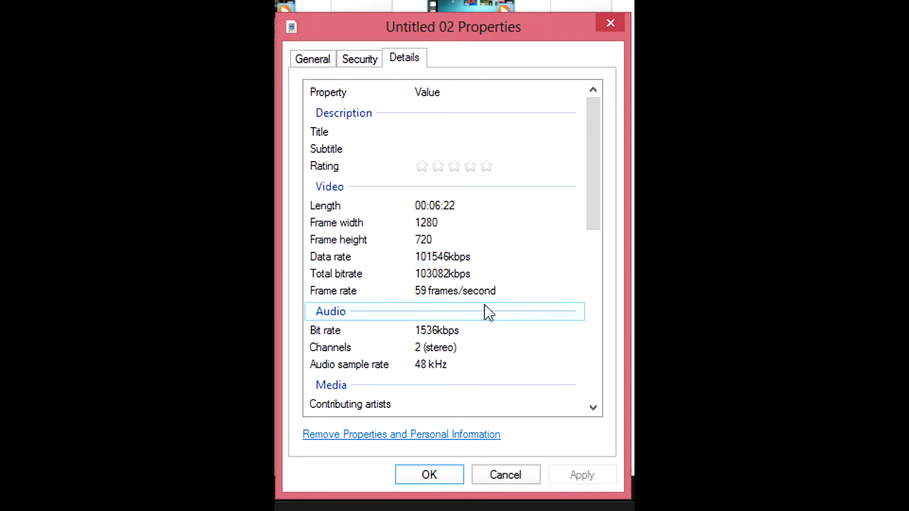
left_click(426, 291)
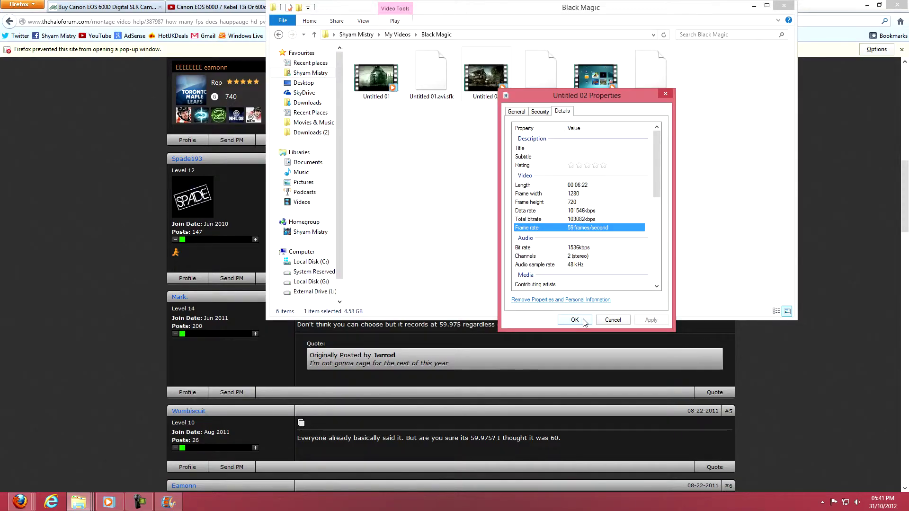
Close the Untitled 02 Properties dialog and the File Explorer window.
left_click(450, 479)
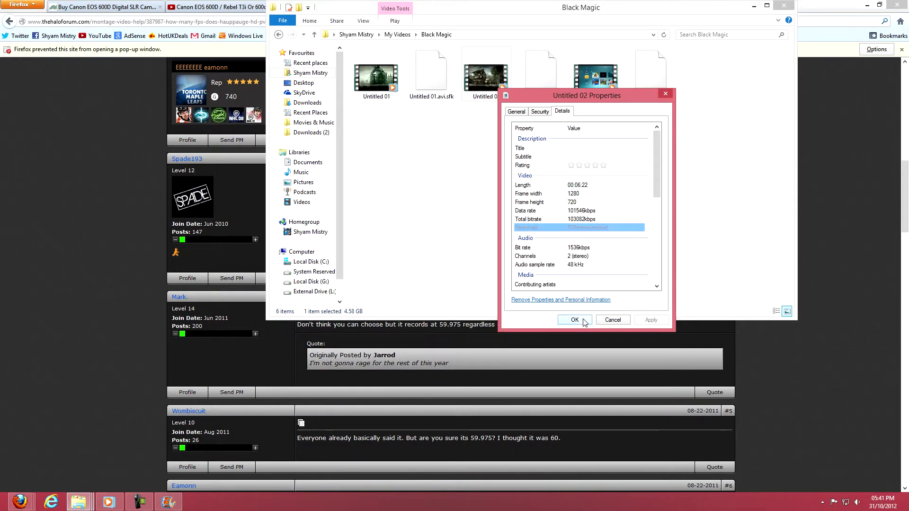
left_click(783, 7)
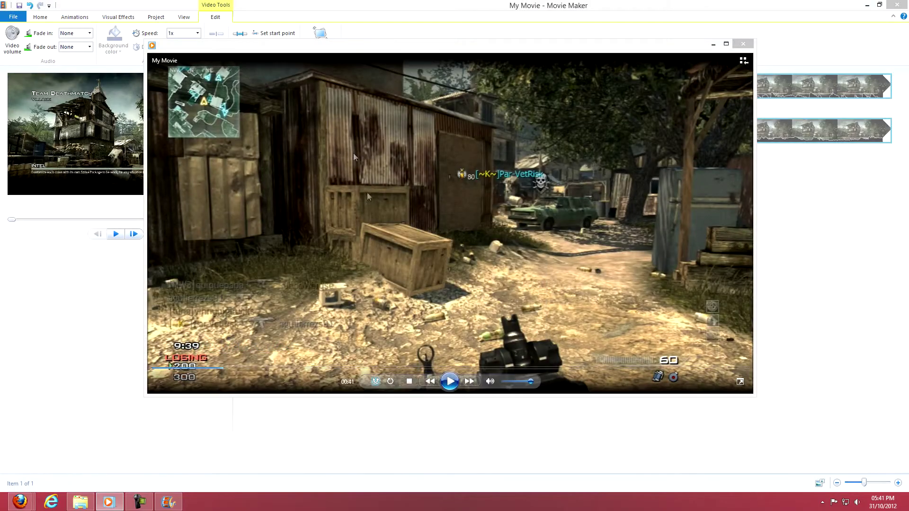
Resume My Movie playback from 00:41, then close Windows Media Player.
left_click(449, 381)
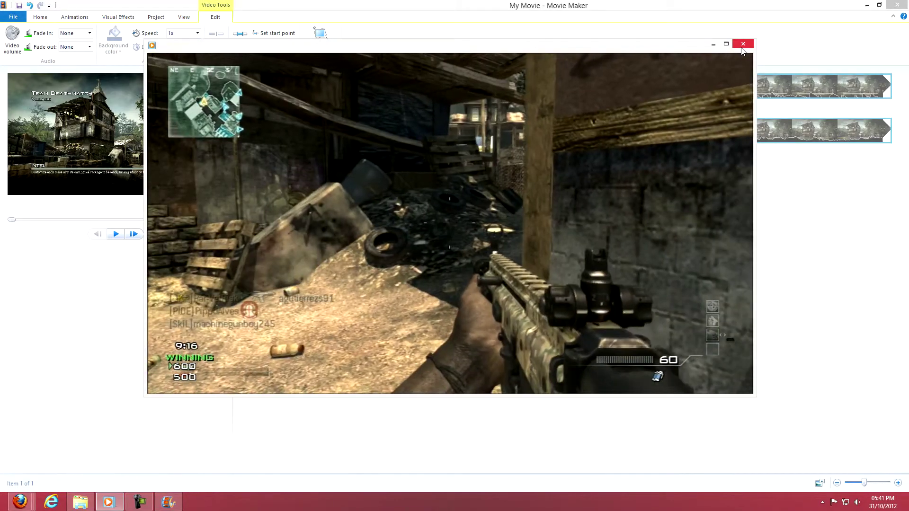
left_click(743, 45)
Close Movie Maker without saving changes to the My Movie project.
left_click(896, 5)
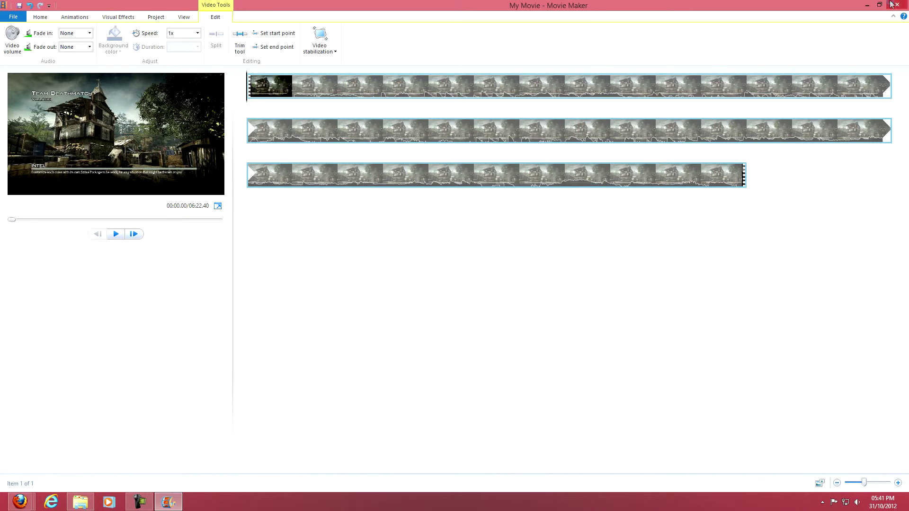
left_click(478, 249)
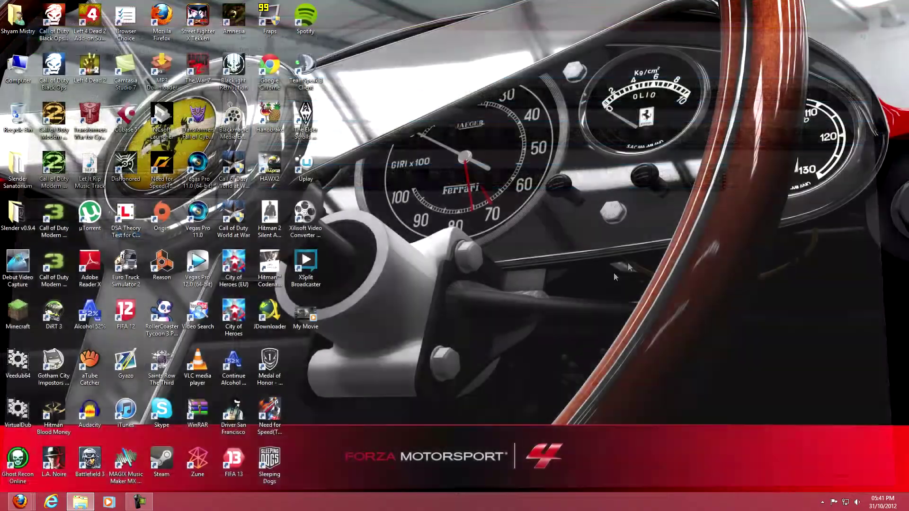